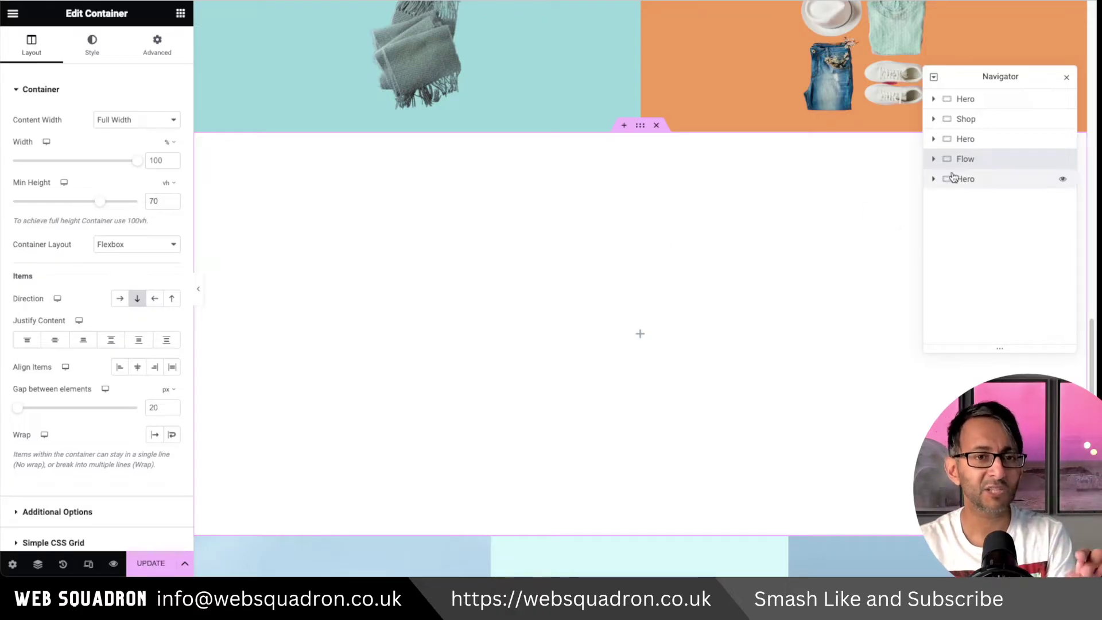
Step: Expand the Flow container in the Navigator and show its Advanced settings
left_click(934, 159)
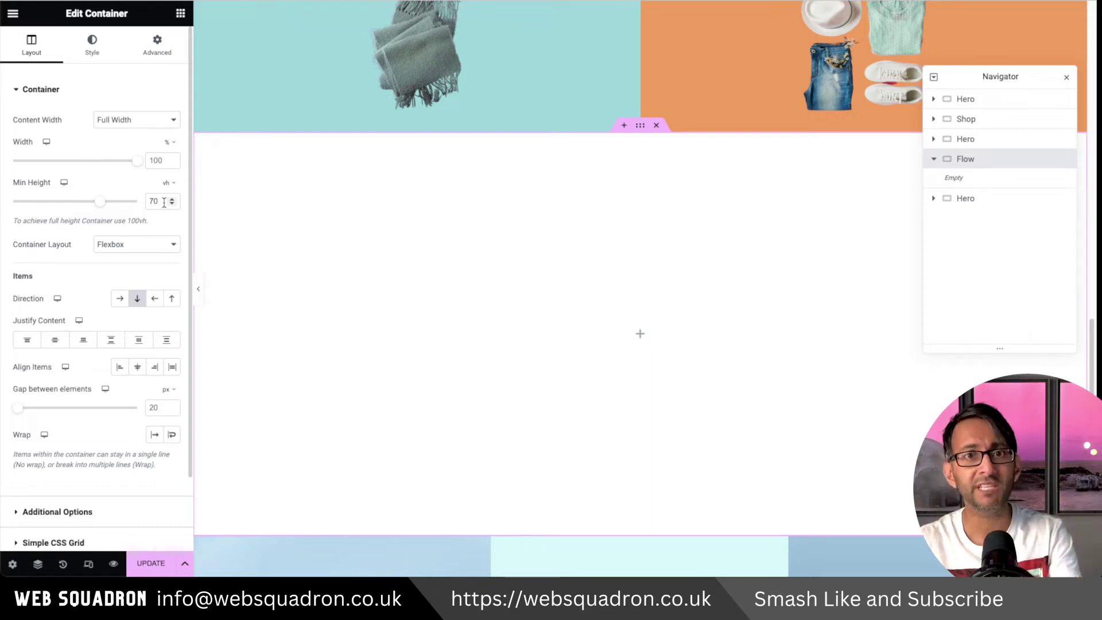
left_click(157, 46)
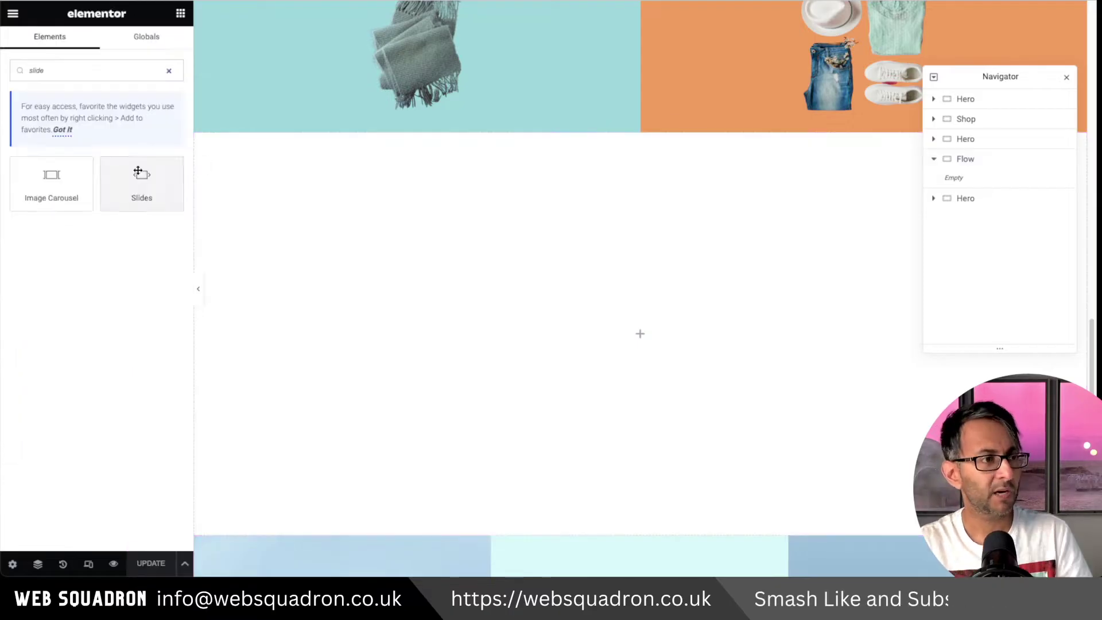
Step: Drag a Slides widget from the Elements panel into the empty Flow container
left_click_drag(141, 177, 530, 261)
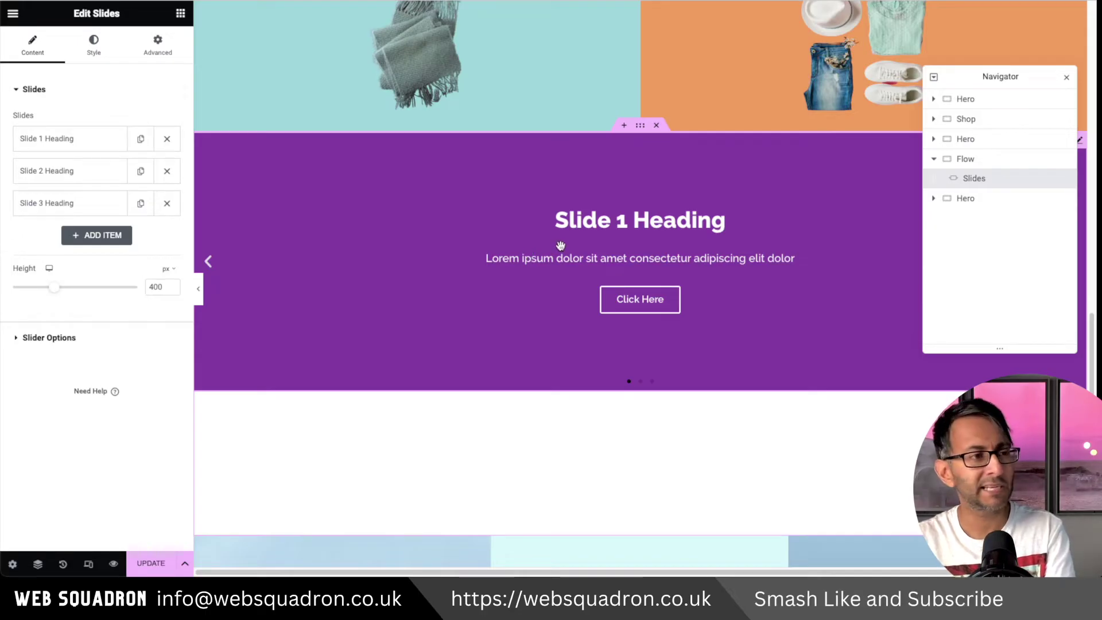
Step: Delete the two extra default slides, keeping only Slide 1
left_click(167, 171)
left_click(167, 172)
left_click(97, 148)
Step: Give Slide 1 custom left/bottom content positioning and duplicate it into four slides
mouse_move(122, 236)
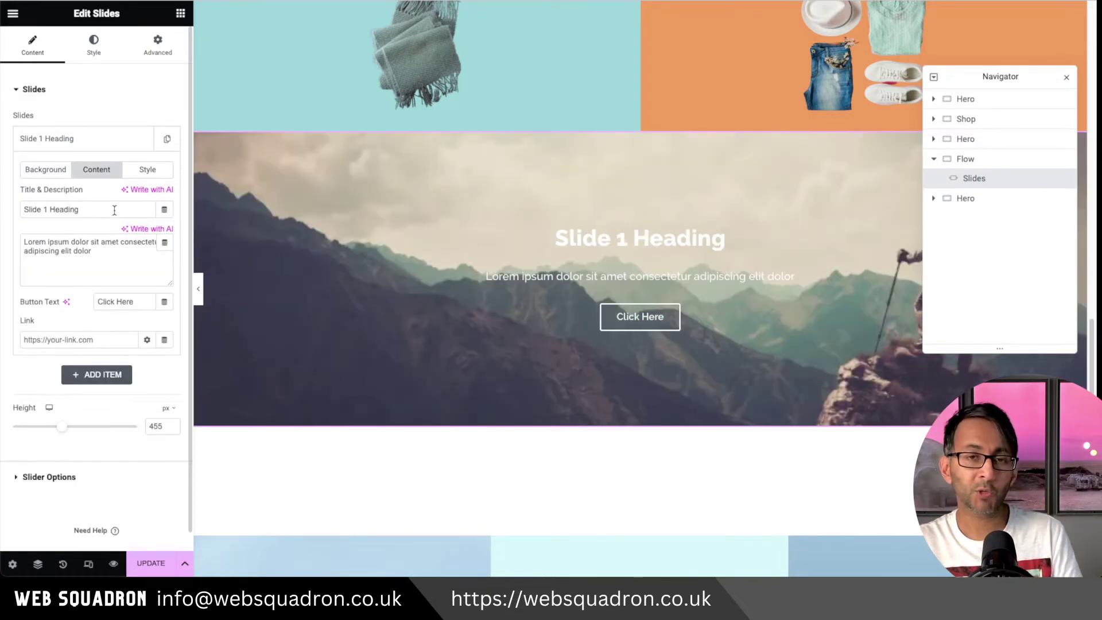
left_click(151, 170)
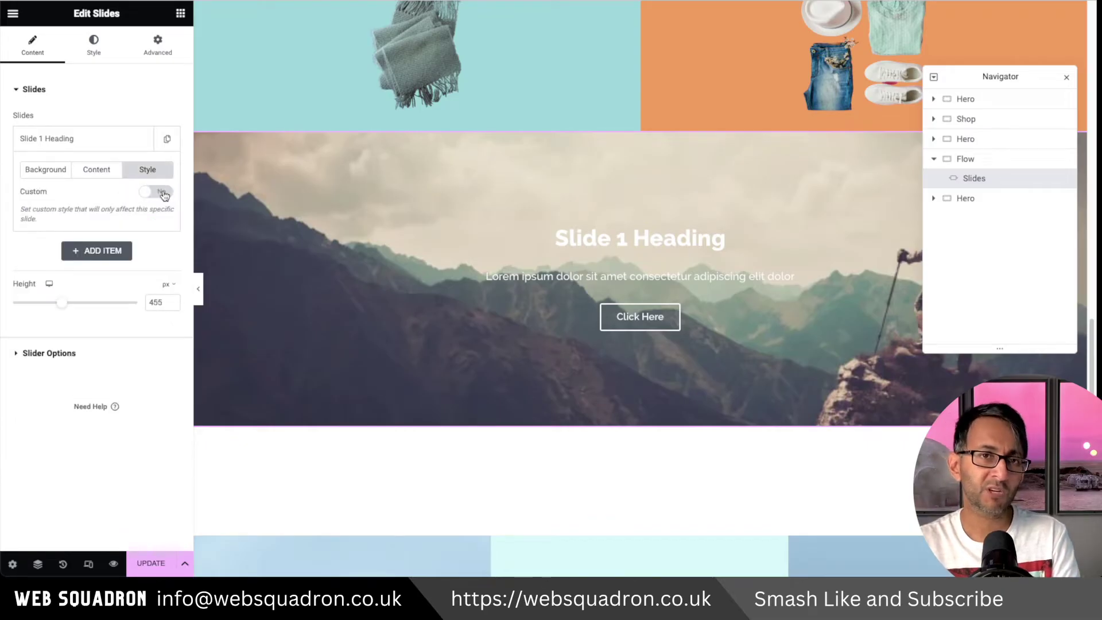
left_click(163, 192)
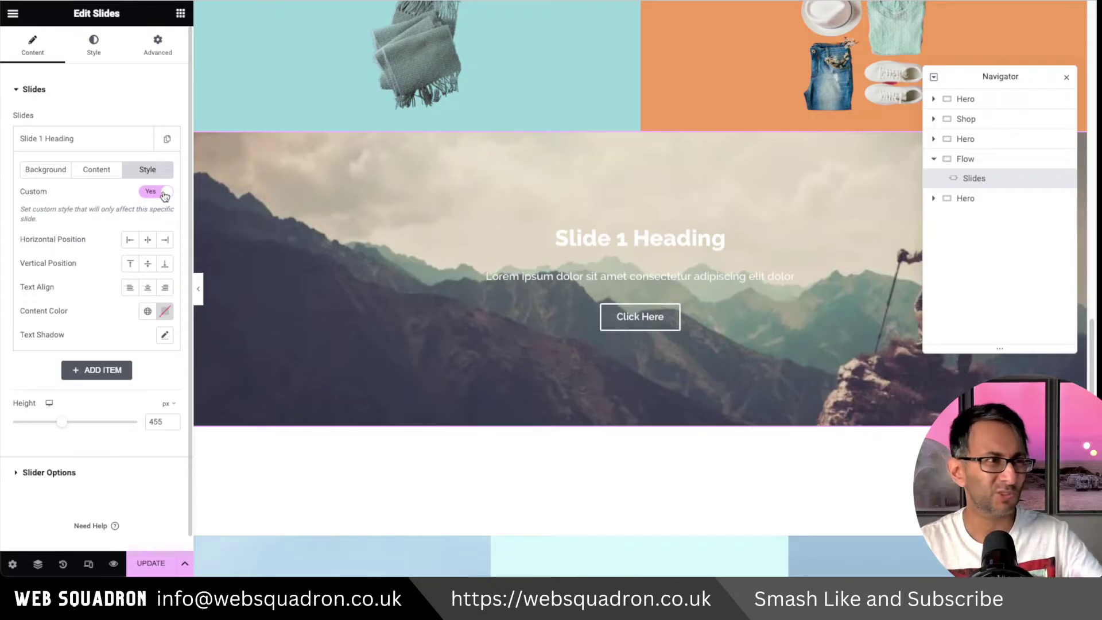
left_click(130, 240)
left_click(165, 263)
left_click(146, 143)
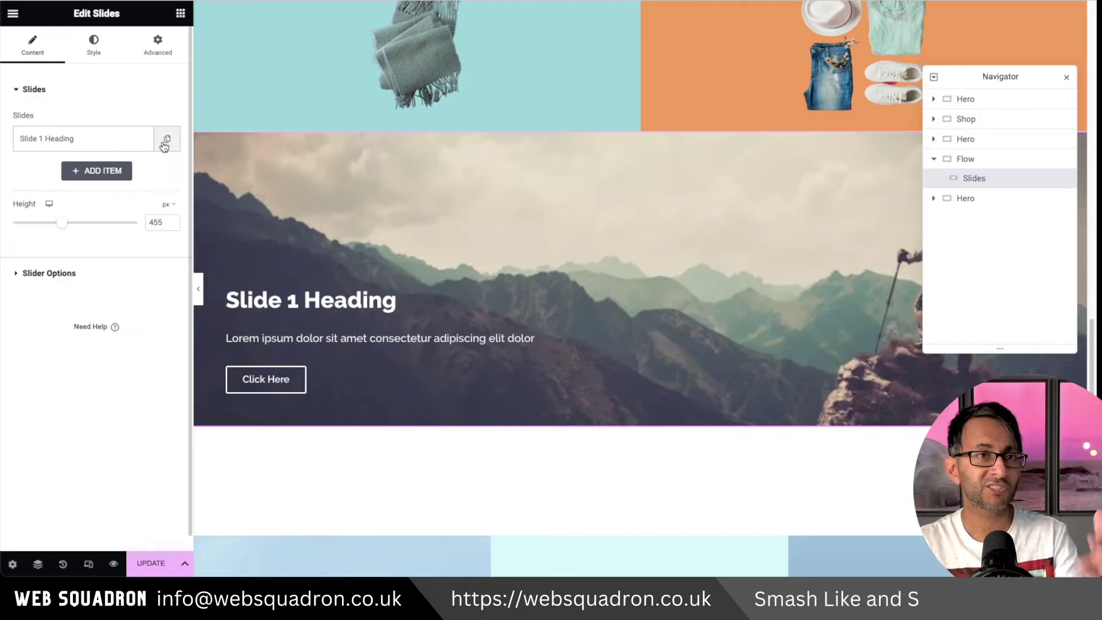
left_click(166, 140)
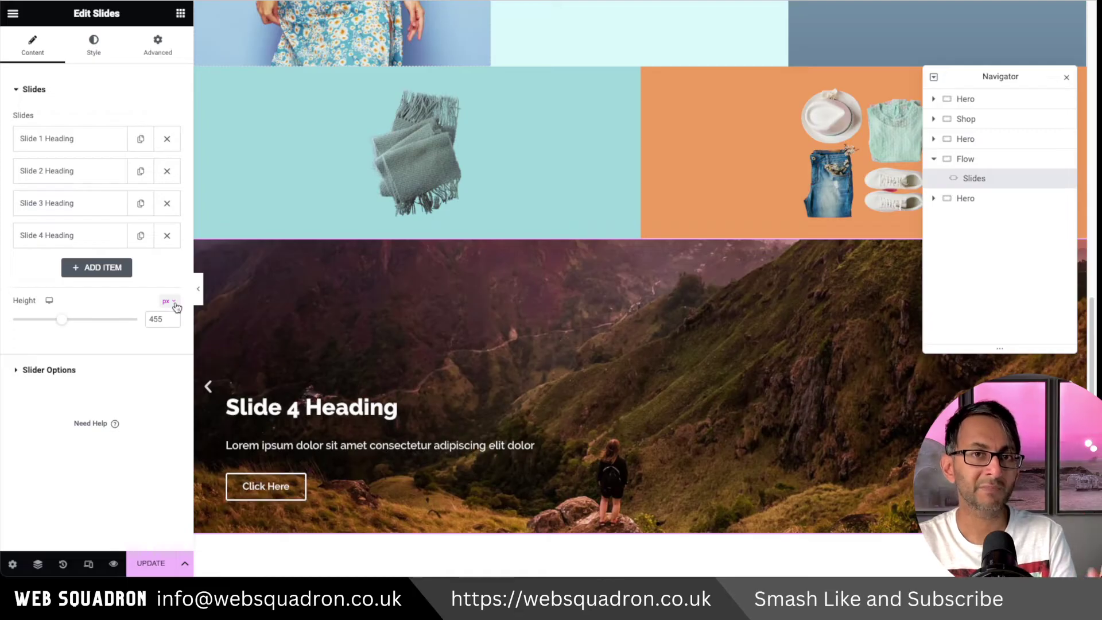
Step: Change the slider height unit to vh with value 70 and expand Slider Options
left_click(174, 302)
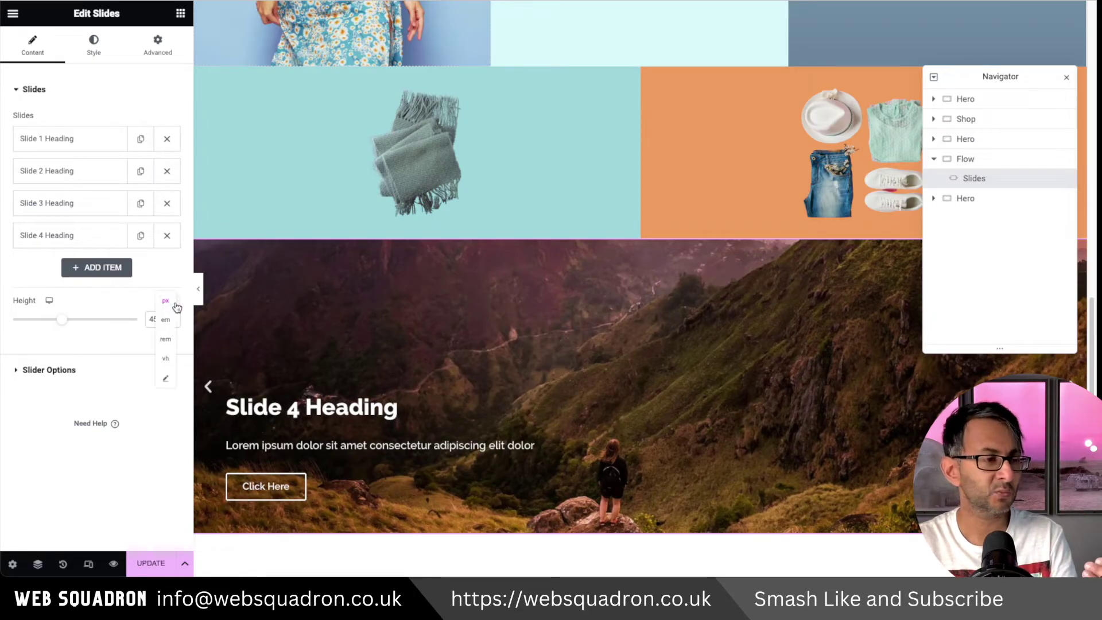
left_click(161, 343)
double_click(163, 319)
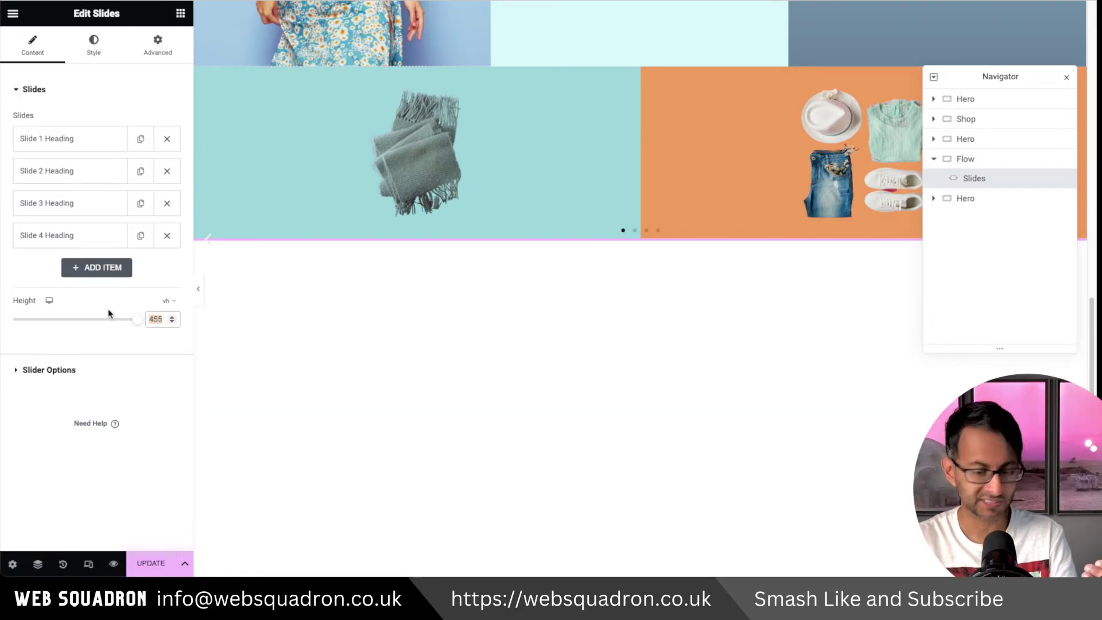
type("70")
scroll(473, 318, "down", 3)
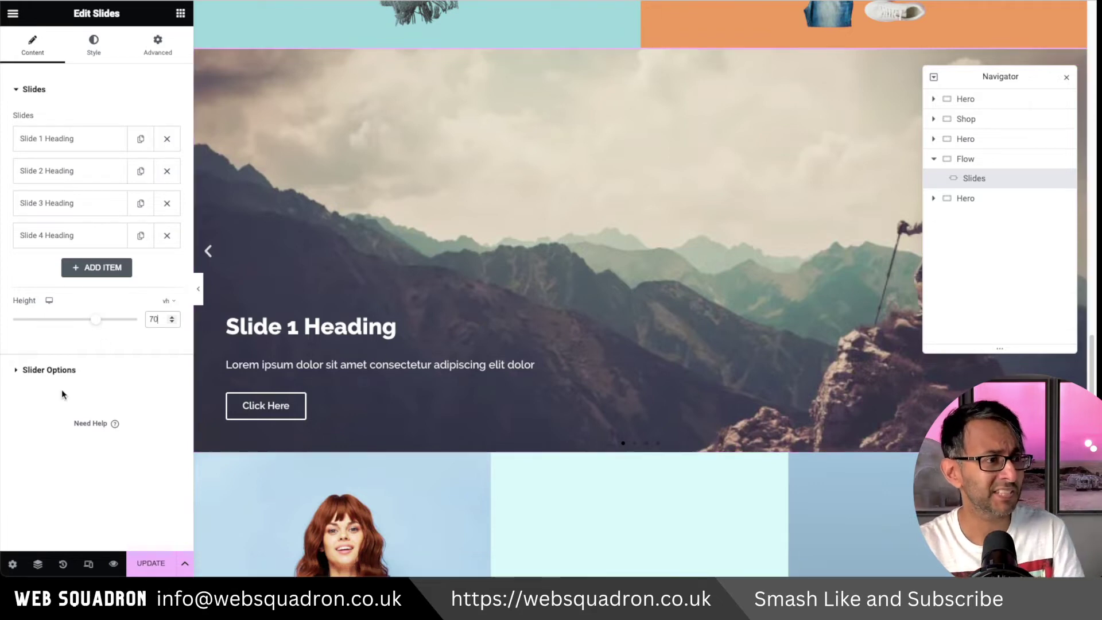
left_click(51, 370)
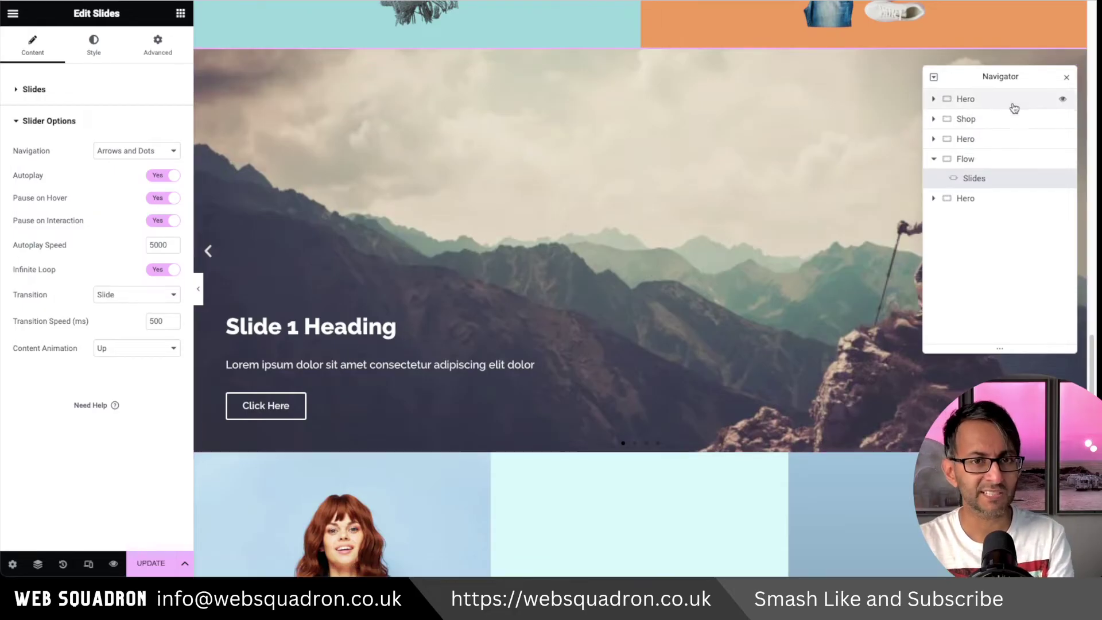
Step: Close the Navigator and step through the slides in the preview
left_click(1067, 77)
left_click(1072, 253)
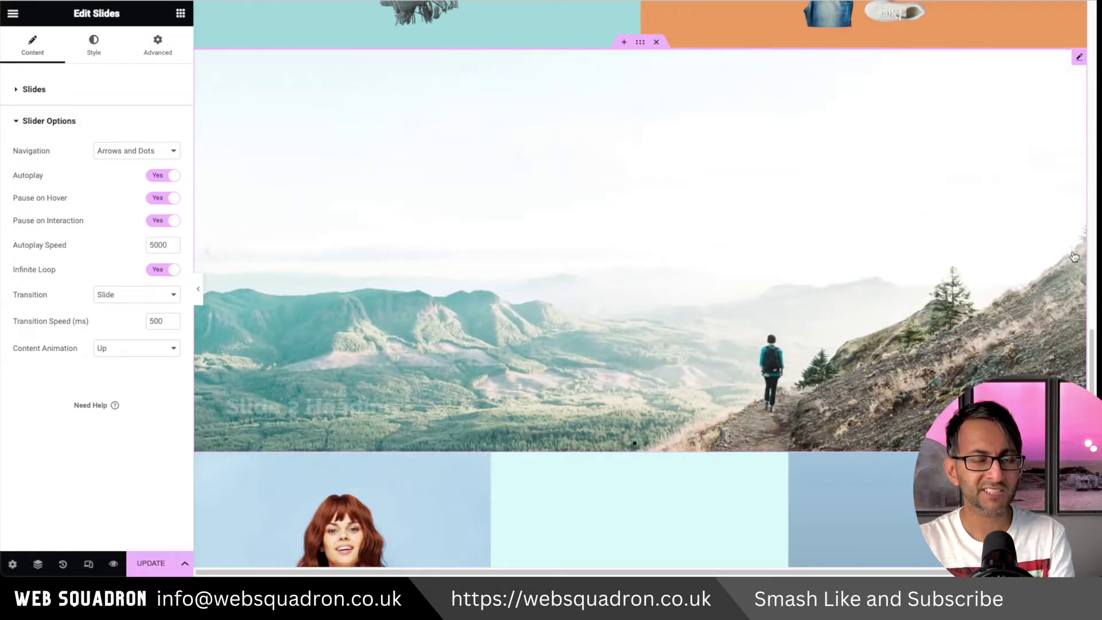
left_click_drag(519, 196, 608, 207)
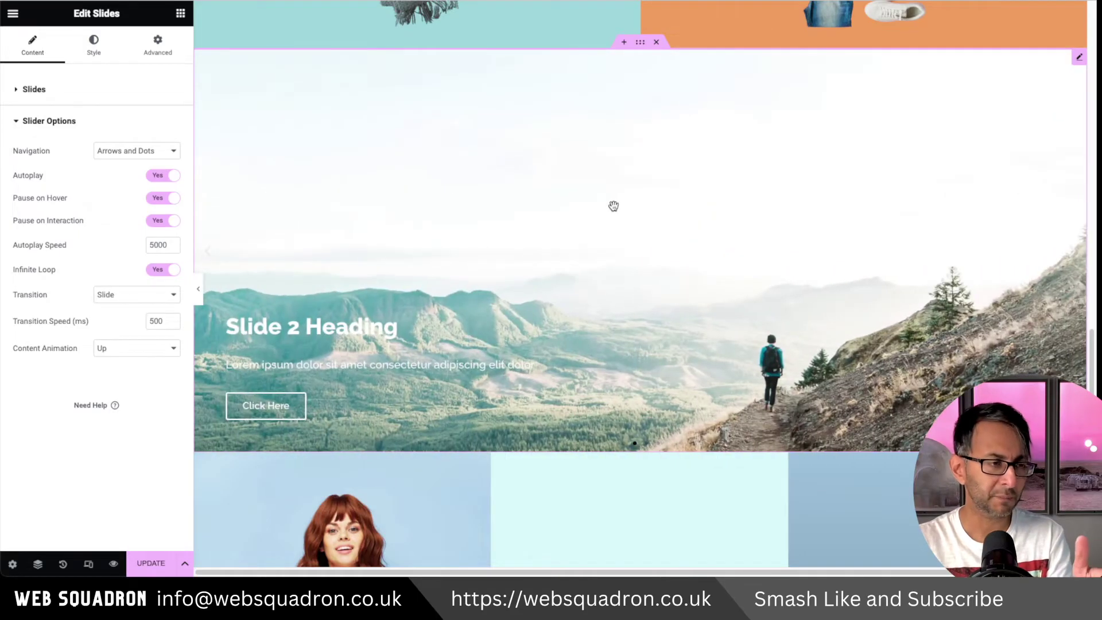
Step: Set navigation to None and turn off autoplay and infinite loop
left_click(149, 153)
left_click(136, 196)
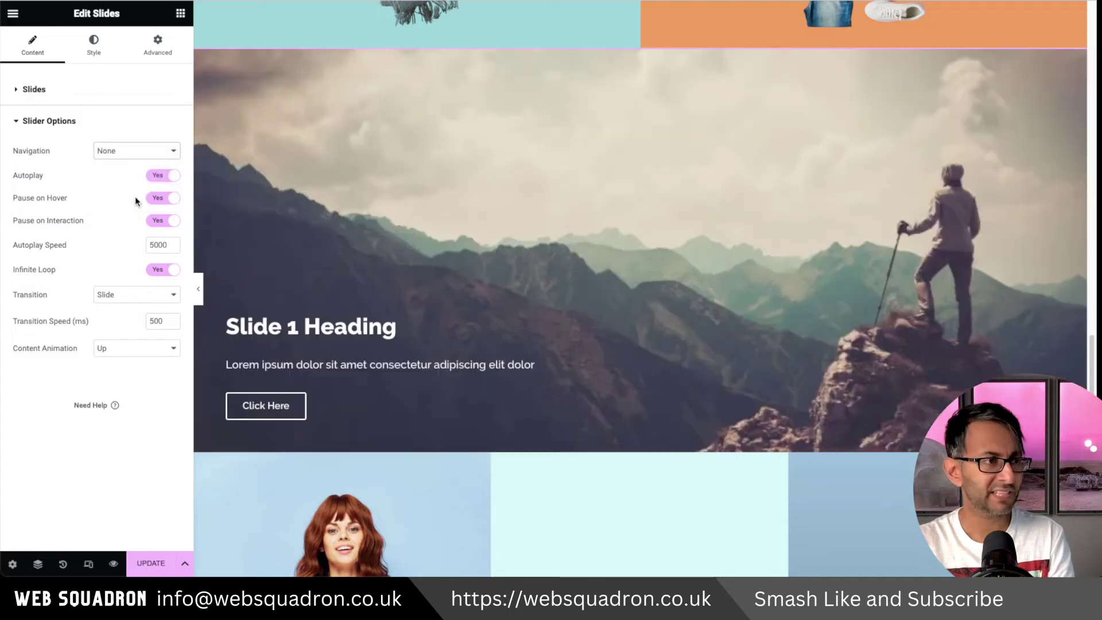
left_click(166, 178)
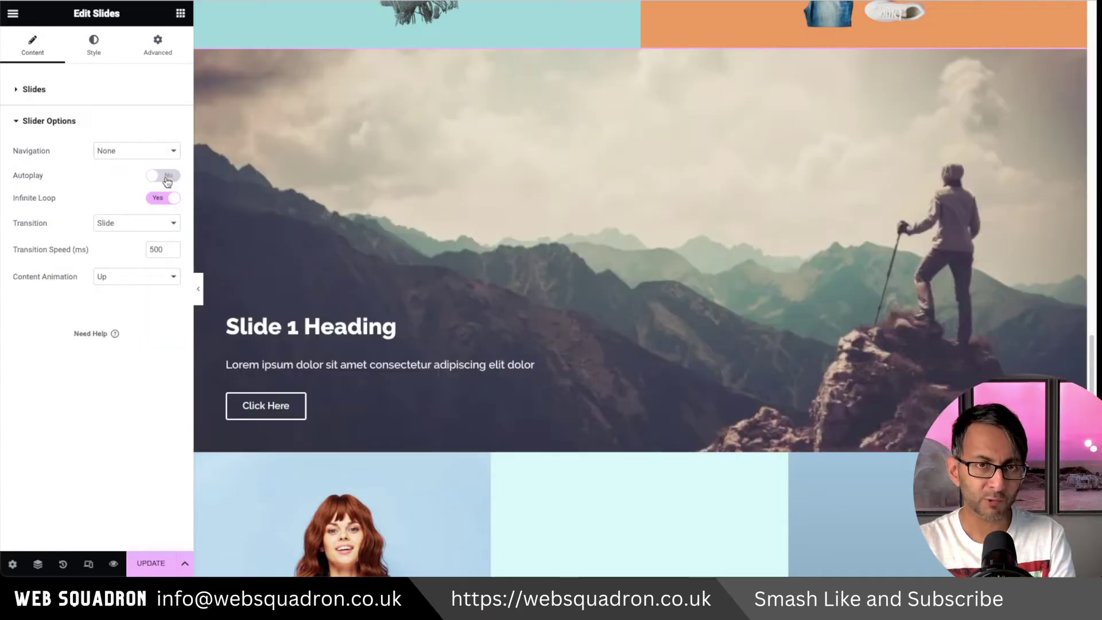
left_click(161, 199)
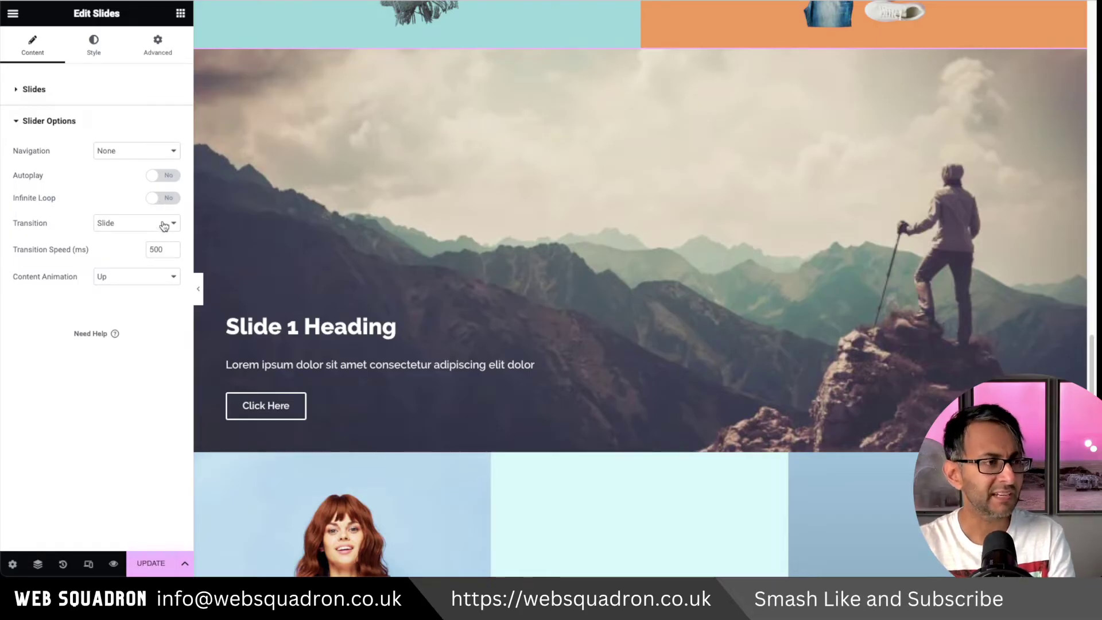
Step: Keep the Slide transition, set Content Animation to None, and begin entering the transition speed
left_click(164, 224)
left_click(161, 223)
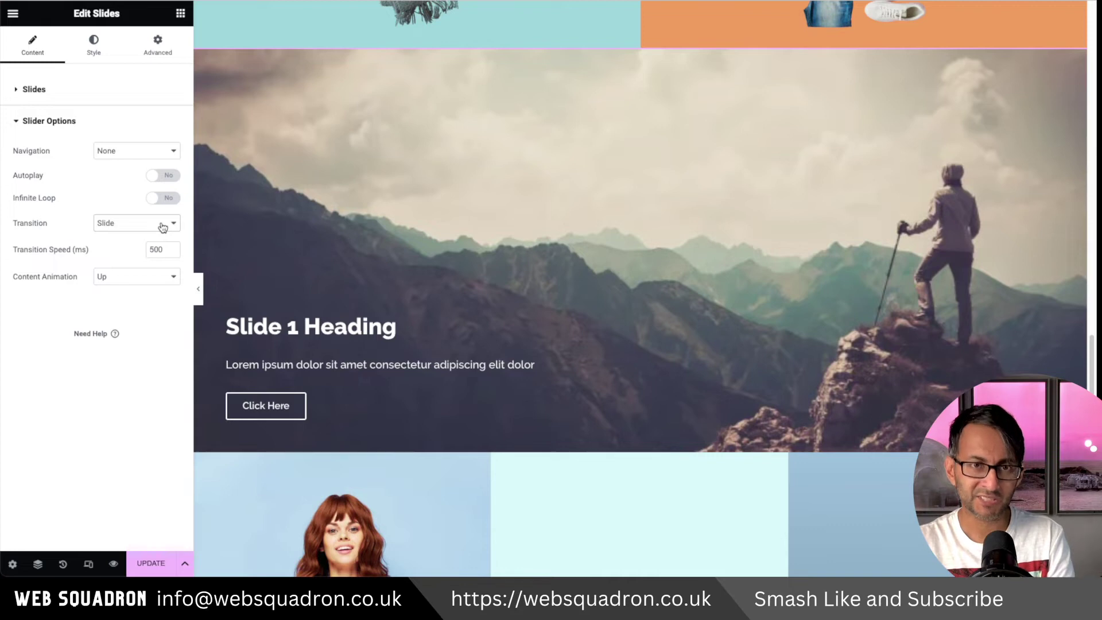
left_click(150, 277)
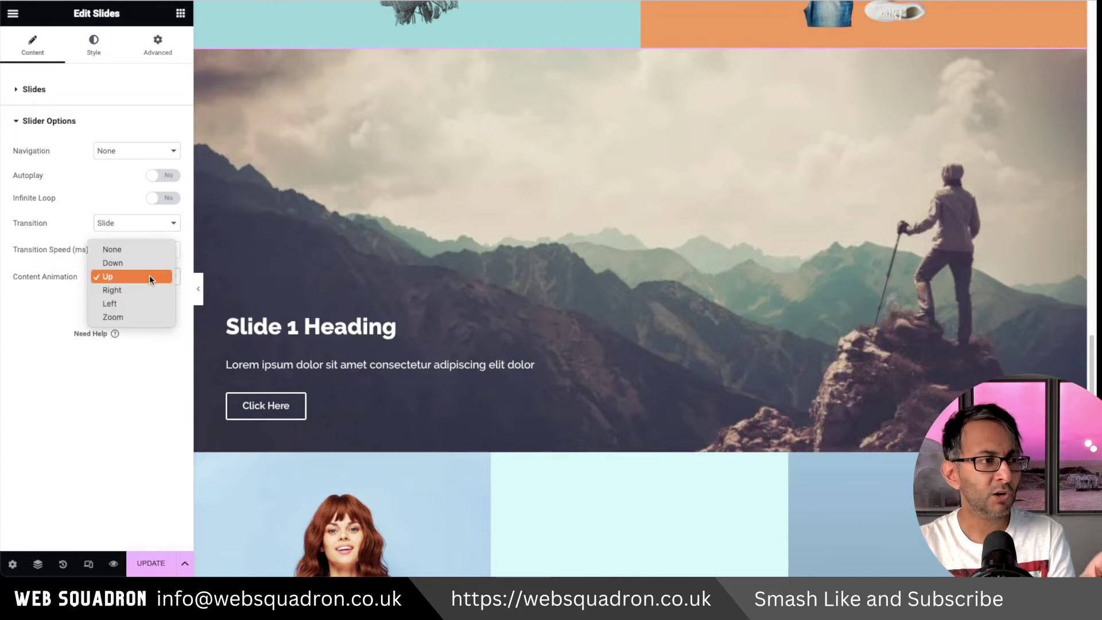
left_click(148, 251)
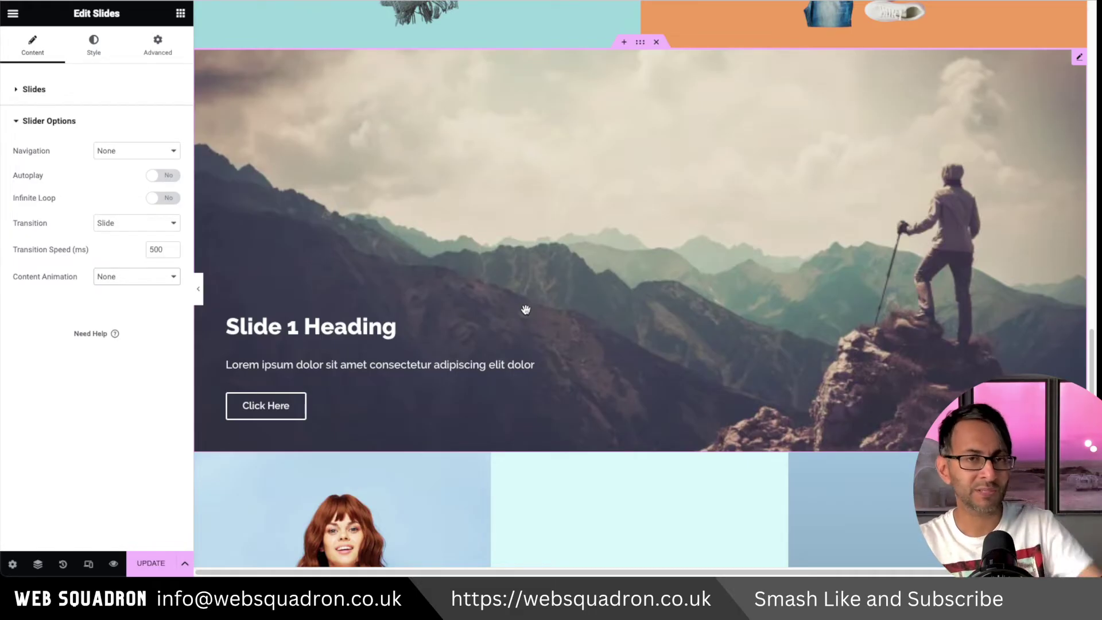
double_click(155, 250)
type("9999")
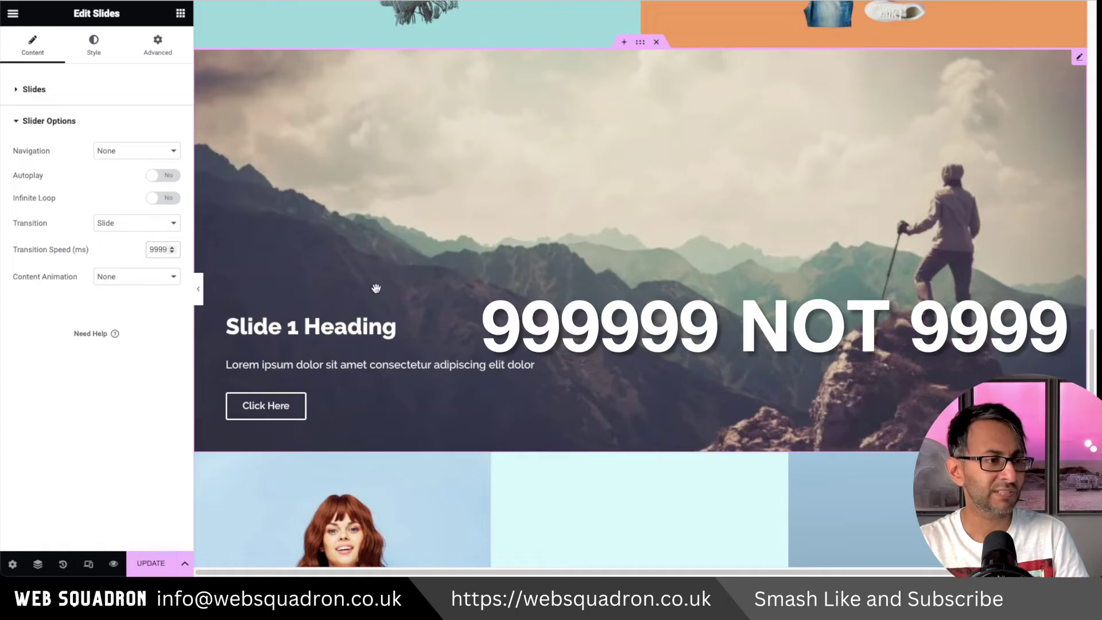
Step: Apply the 9999 ms transition speed and bring up the Slides widget's Style settings
left_click(151, 564)
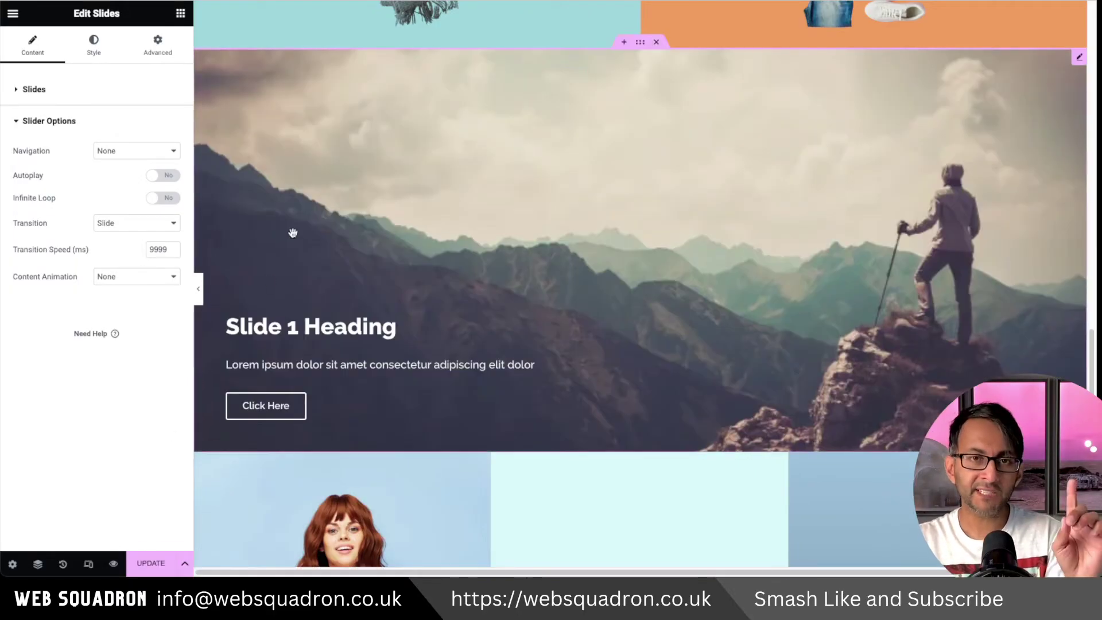
left_click(96, 51)
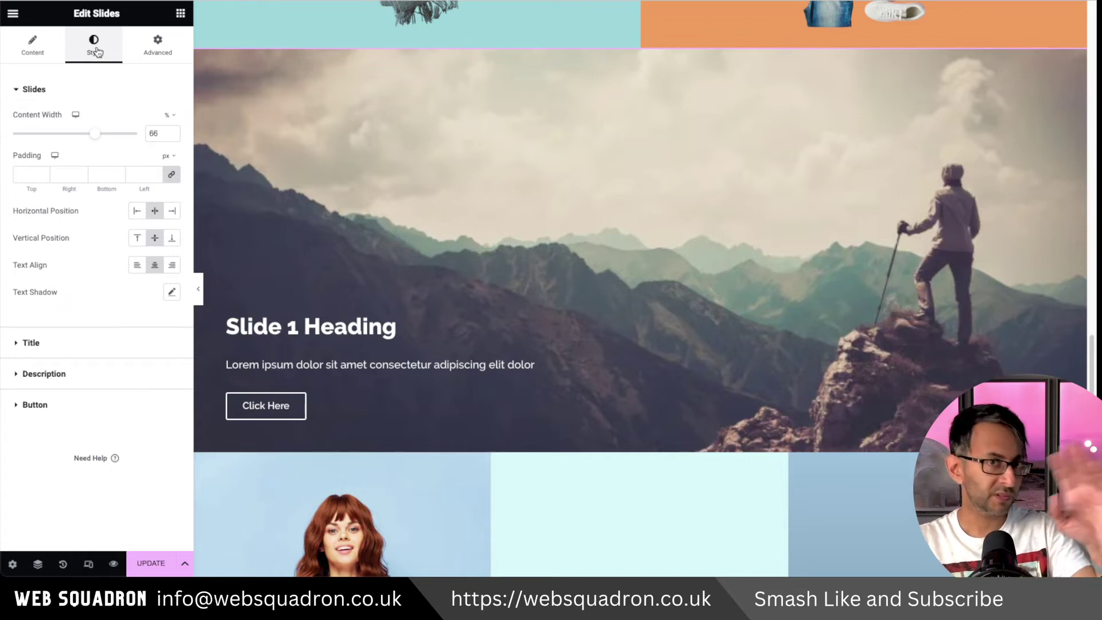
Step: Set the slides' Content Width to 100% and recheck the Slider Options
double_click(150, 134)
type("100")
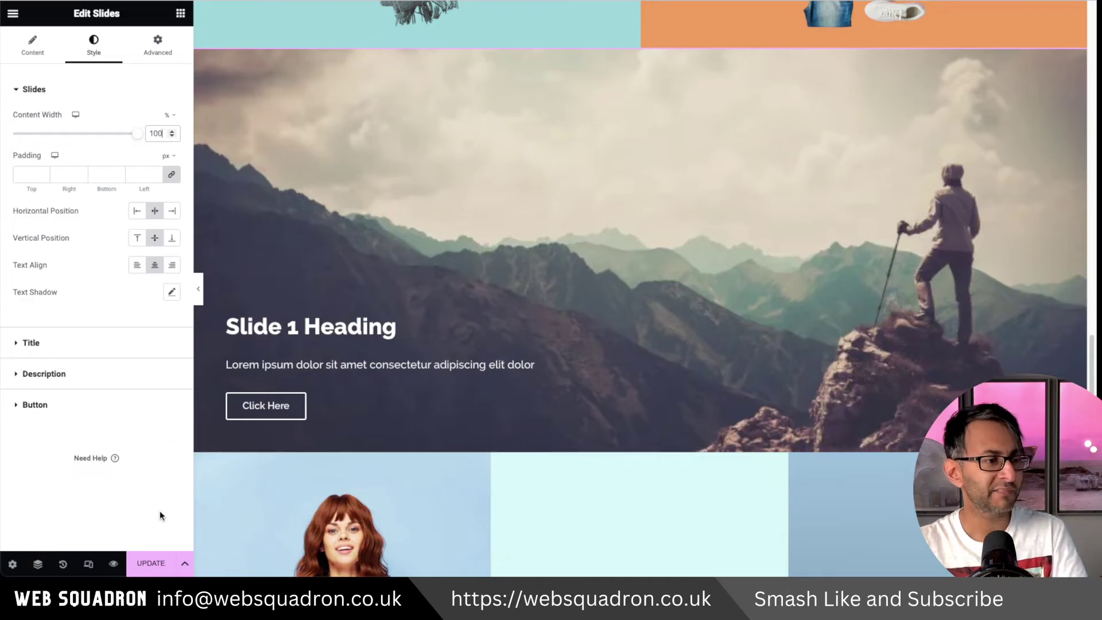
left_click(32, 46)
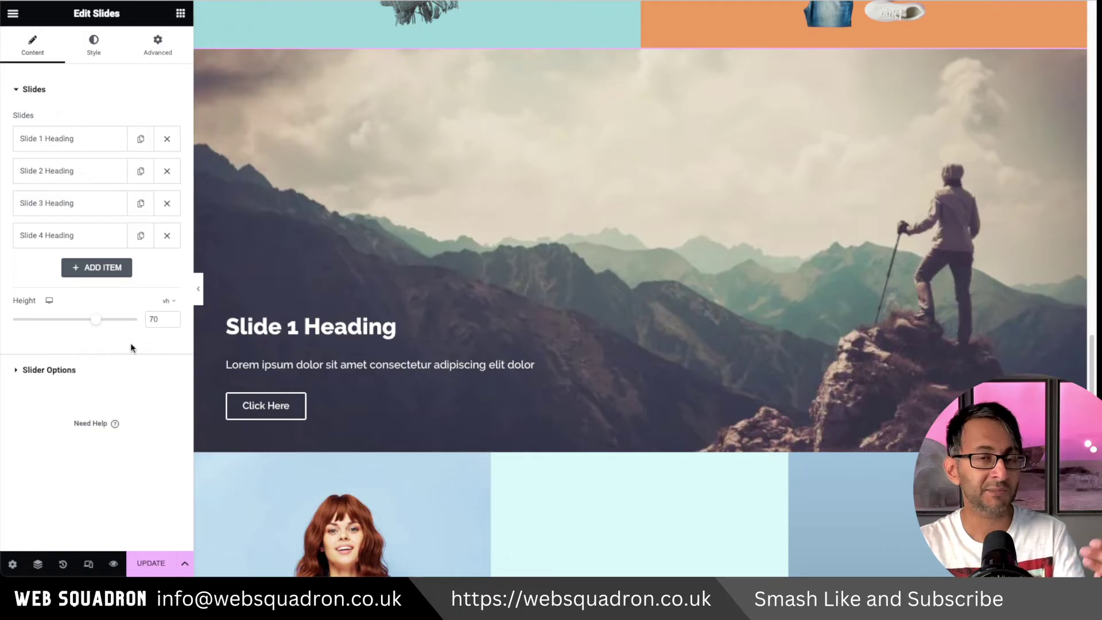
left_click(49, 370)
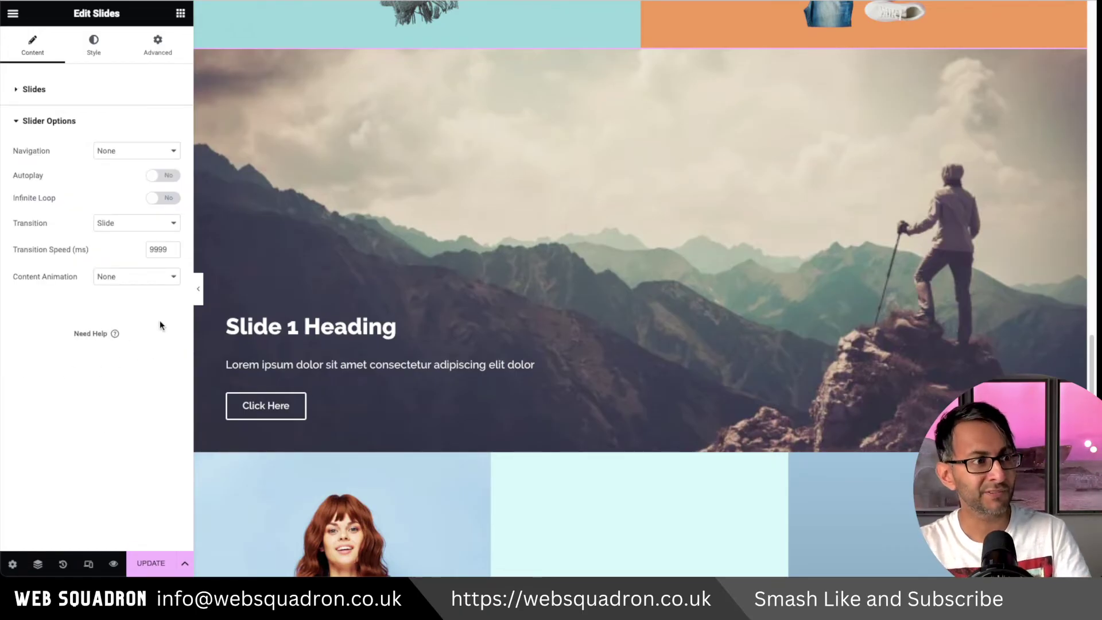
Step: Return to the Style settings and save the page with UPDATE
left_click(93, 48)
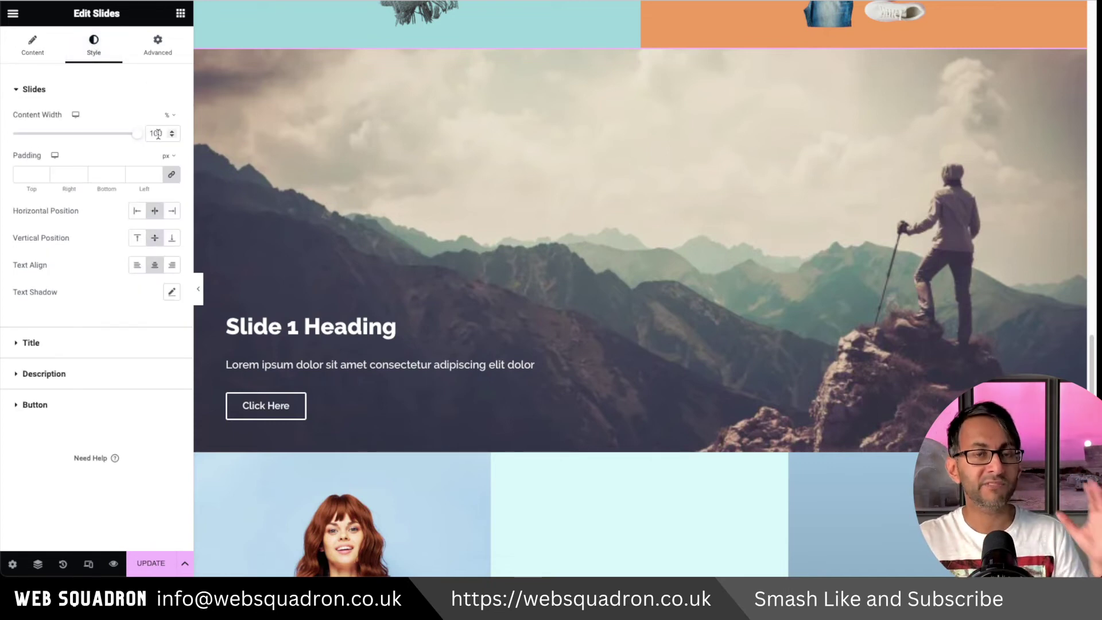
left_click(151, 563)
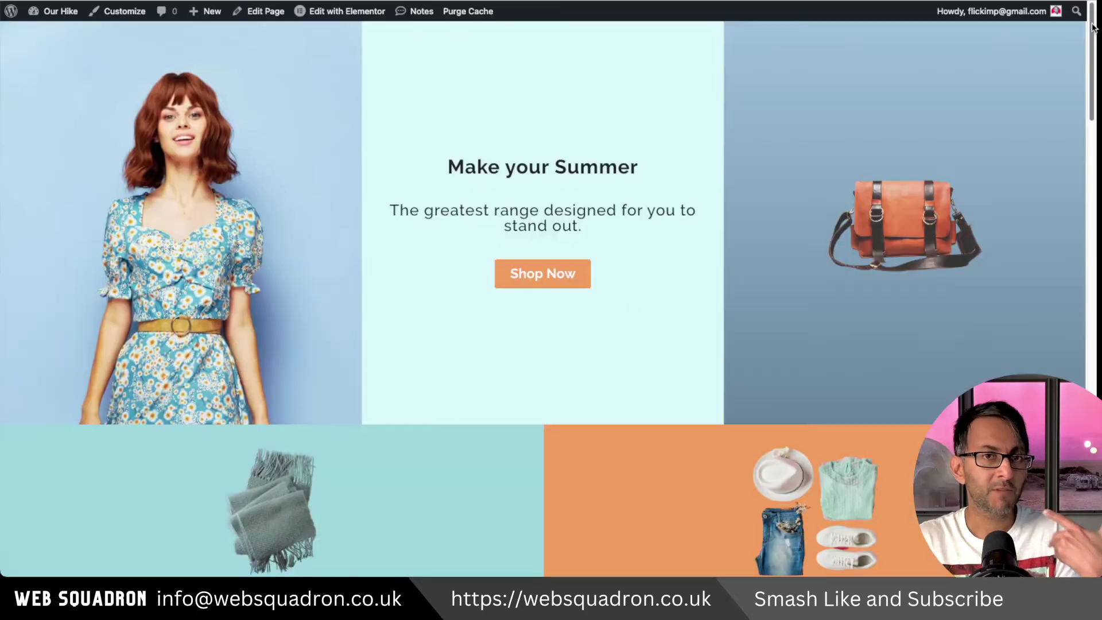
left_click_drag(1094, 28, 1098, 259)
Step: Scroll the live page to view the full-width slides carousel
scroll(986, 295, "up", 3)
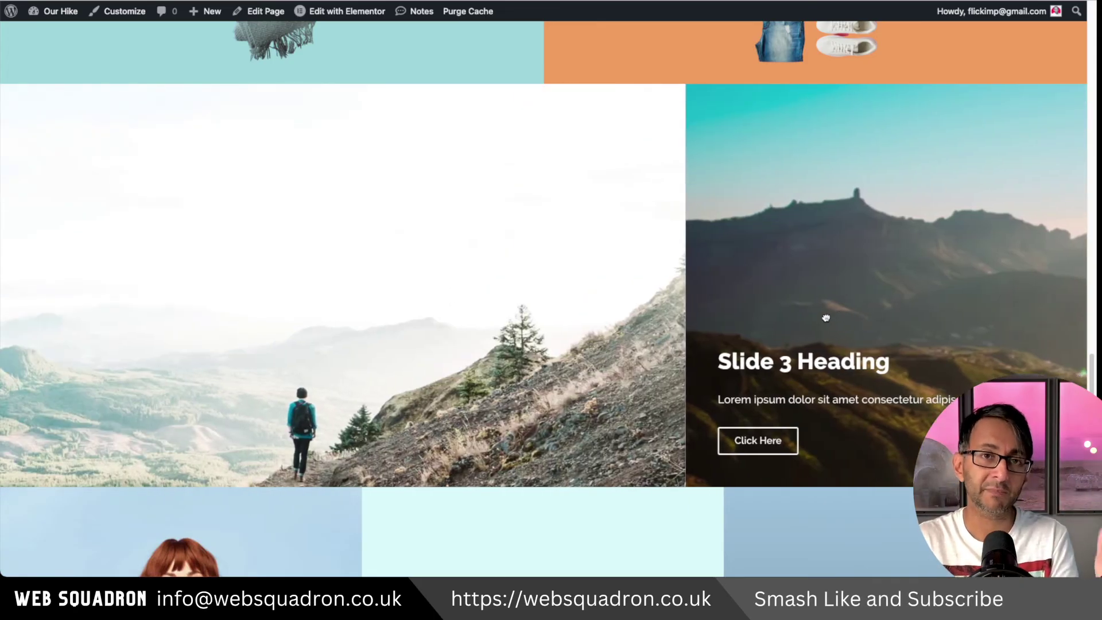
left_click_drag(827, 318, 550, 281)
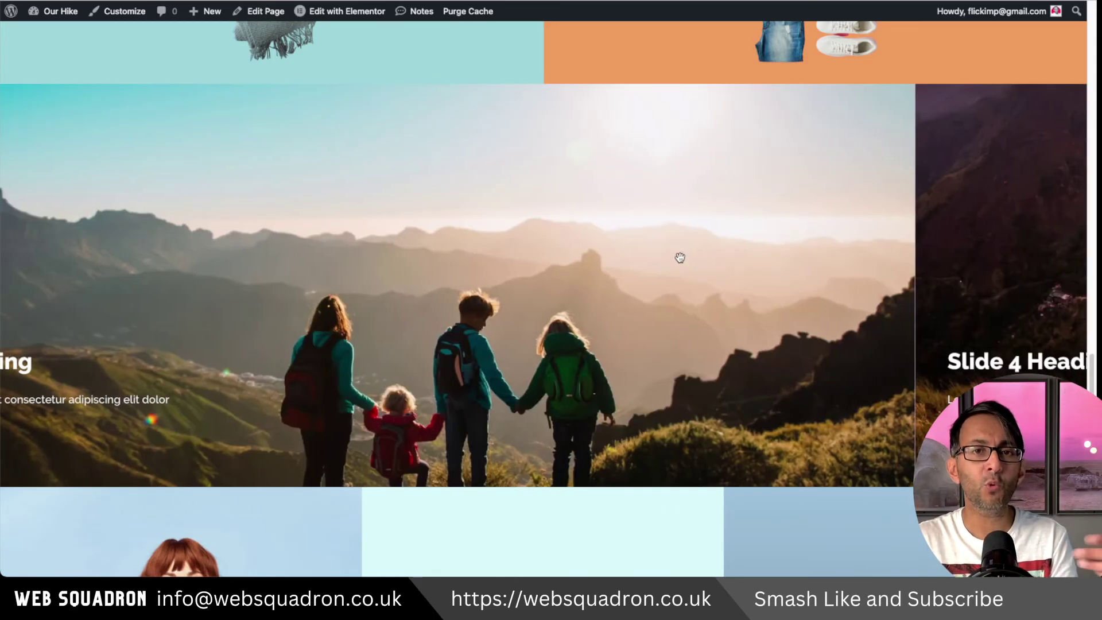
left_click_drag(679, 258, 535, 252)
left_click_drag(808, 260, 593, 263)
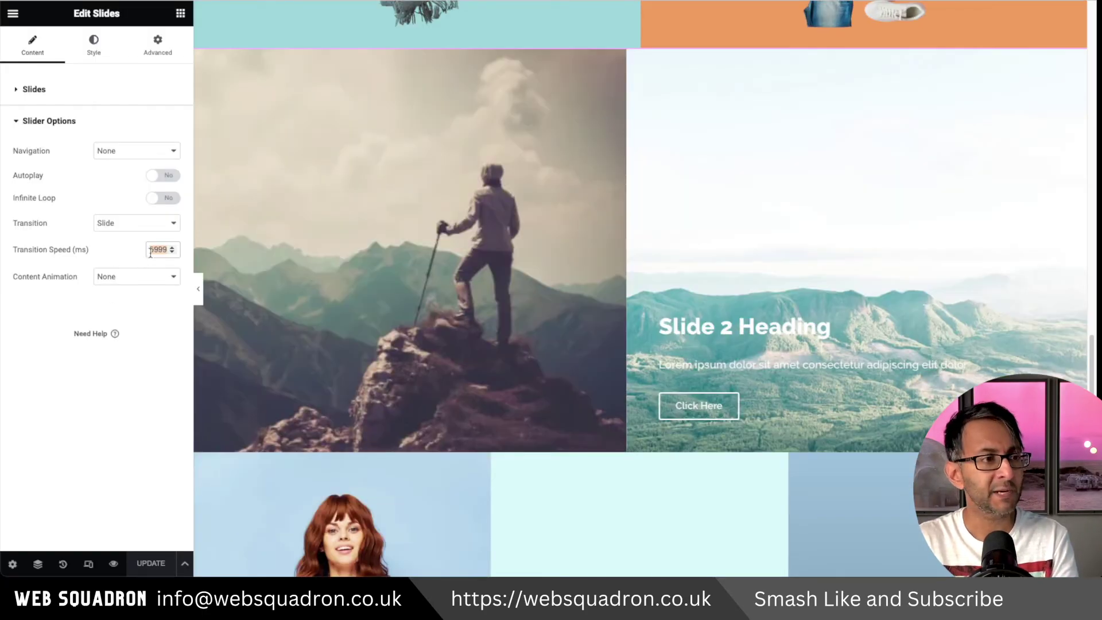
left_click(150, 251)
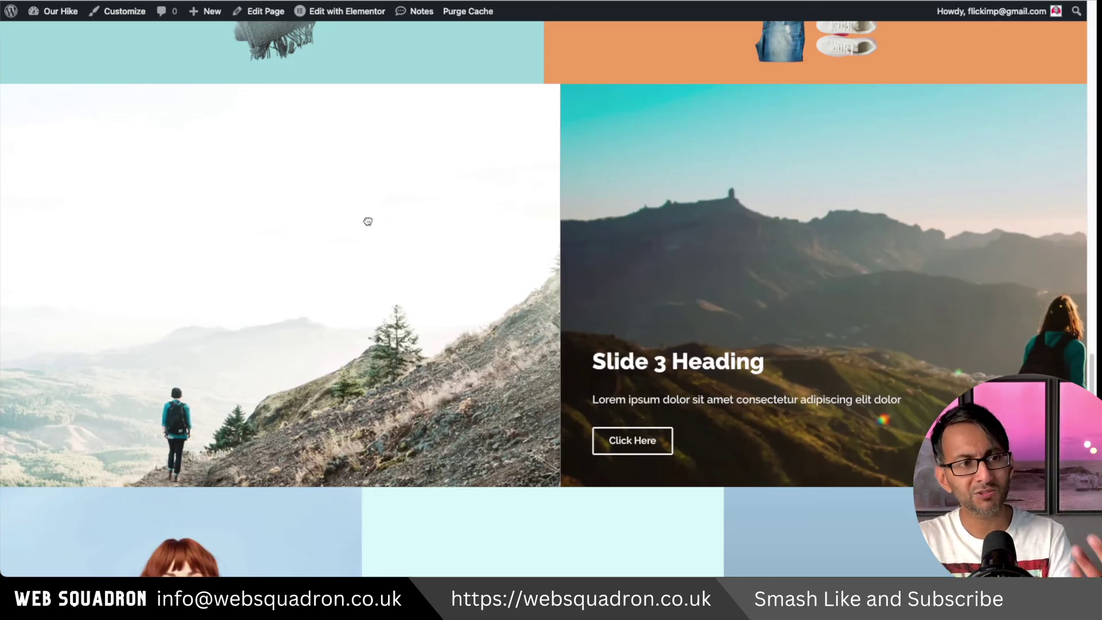
left_click_drag(365, 217, 702, 222)
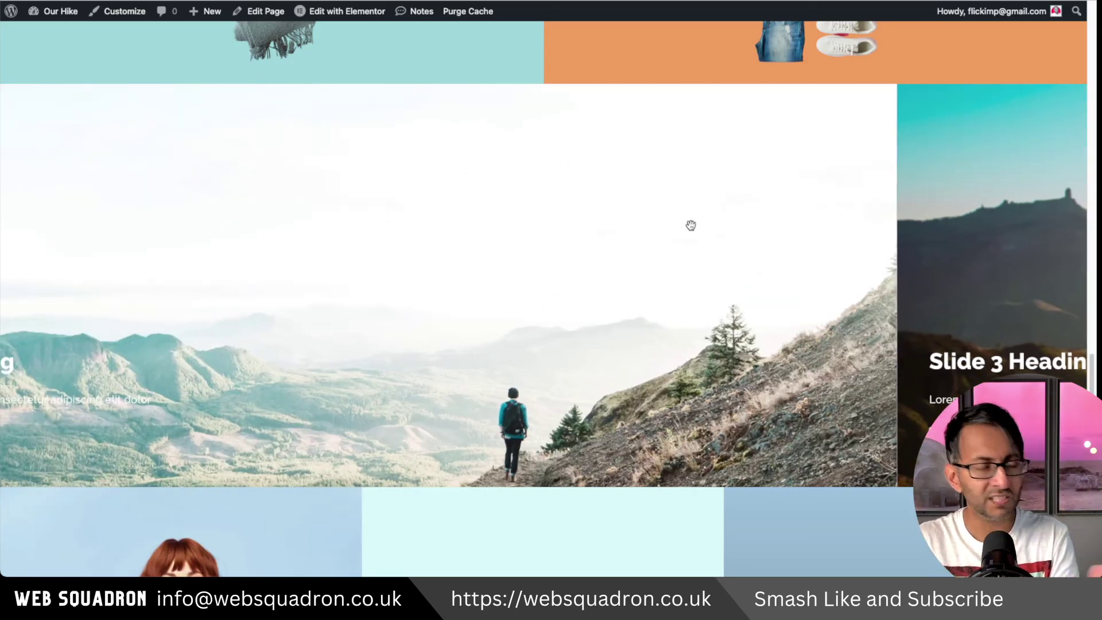
left_click_drag(401, 224, 622, 221)
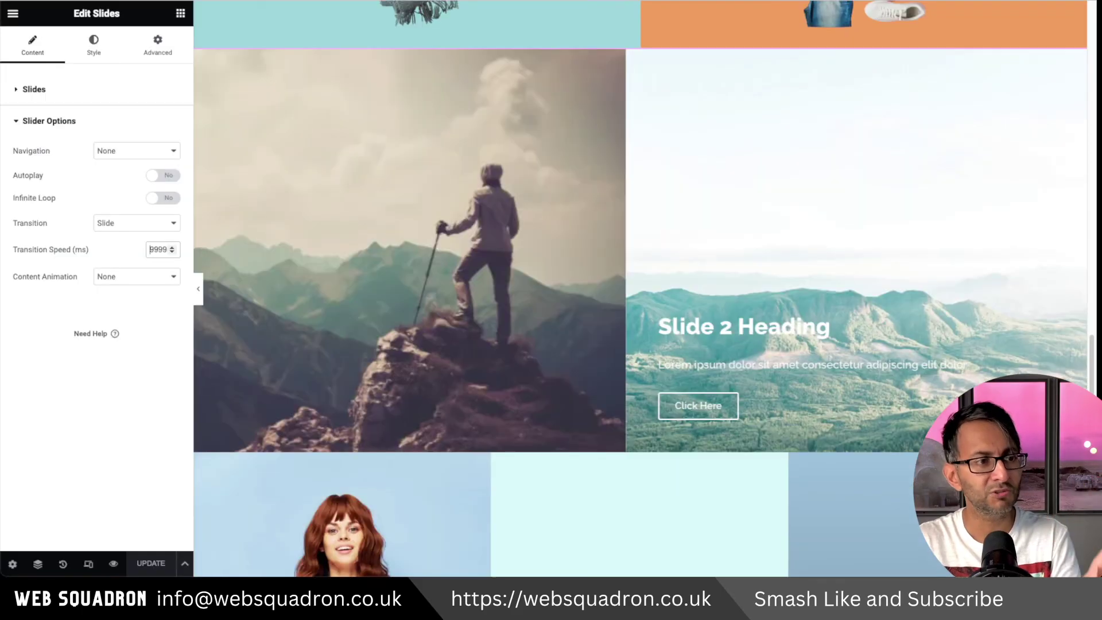